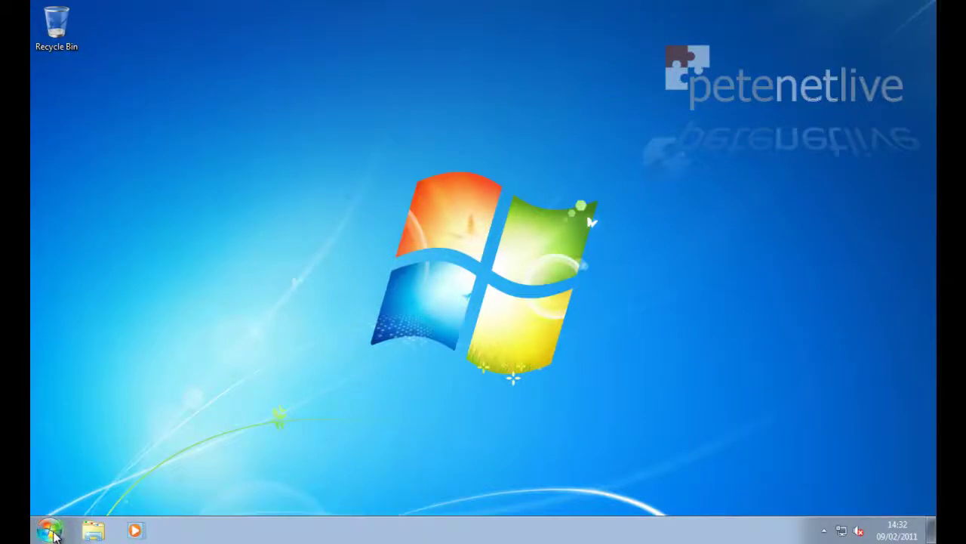
# Step: Run gpedit.msc from the Start menu search box
pyautogui.click(50, 531)
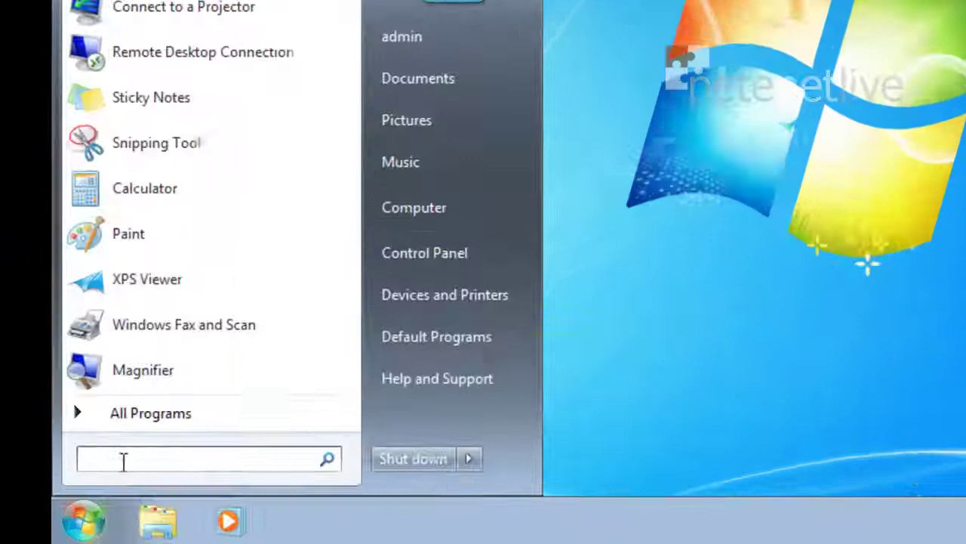
pyautogui.write('gpedit.ms')
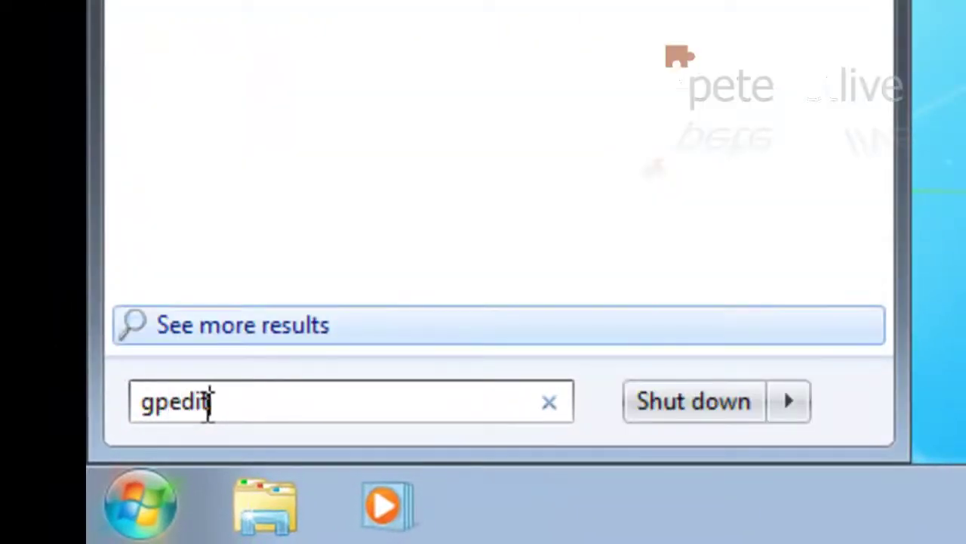
pyautogui.write('c')
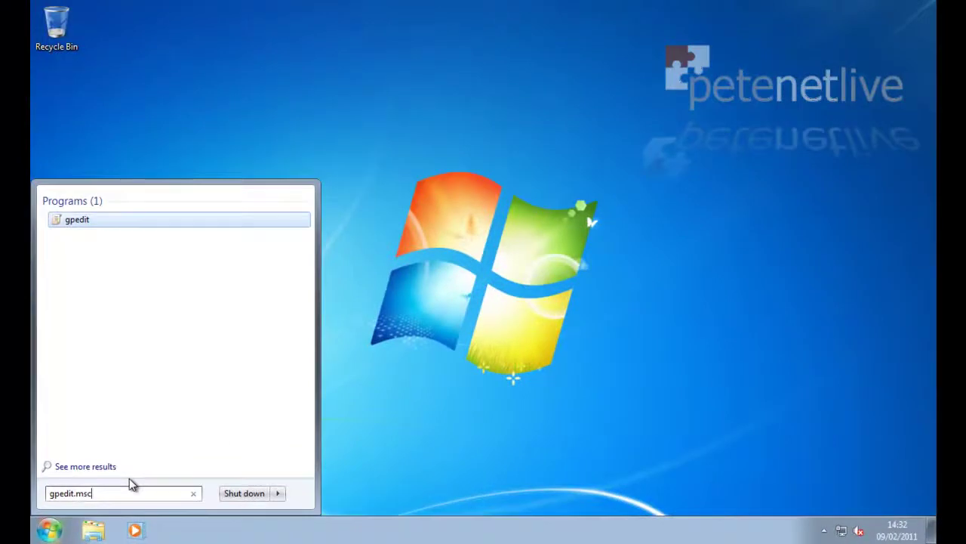
pyautogui.press('Return')
# Step: Maximize the editor and select Add Search Internet link under User Configuration's Start Menu and Taskbar
pyautogui.click(645, 123)
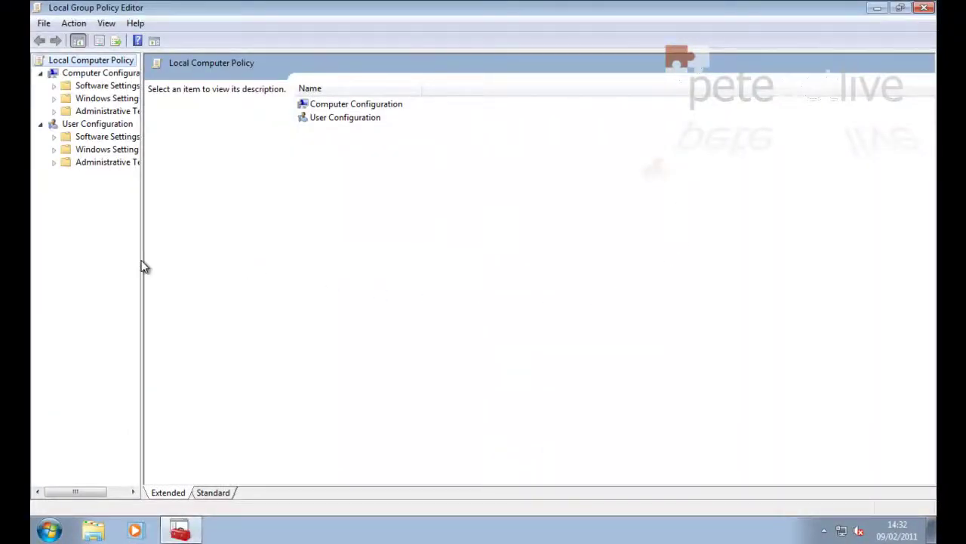
pyautogui.moveTo(142, 259); pyautogui.dragTo(256, 260)
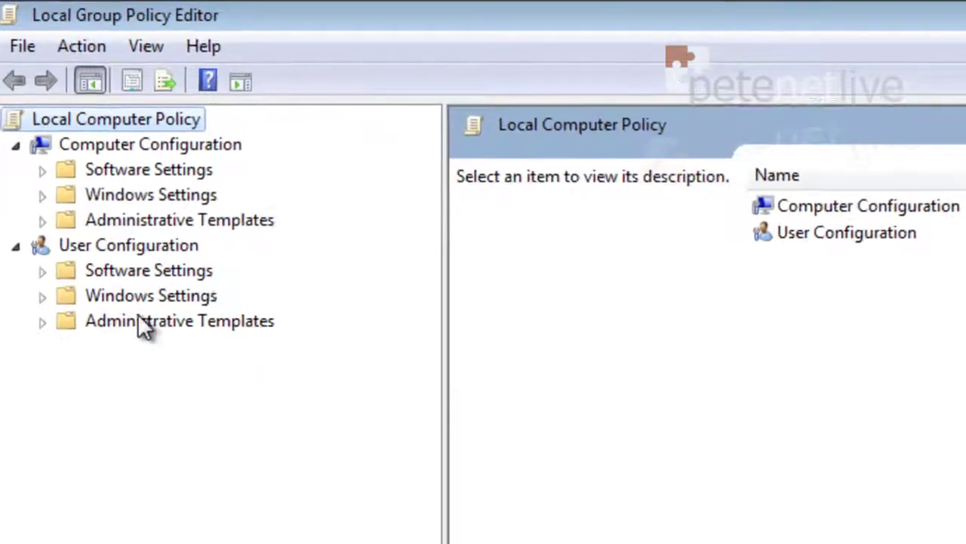
pyautogui.click(42, 323)
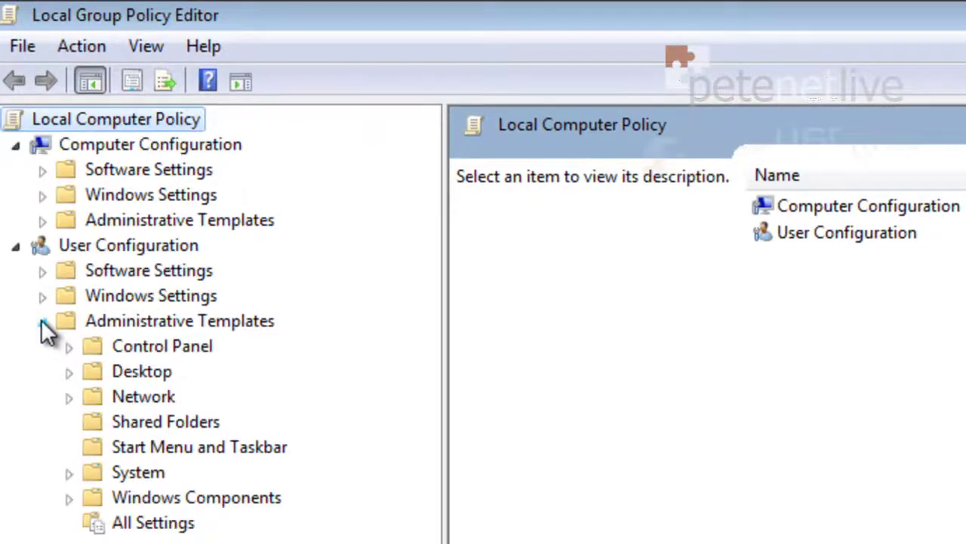
pyautogui.click(96, 449)
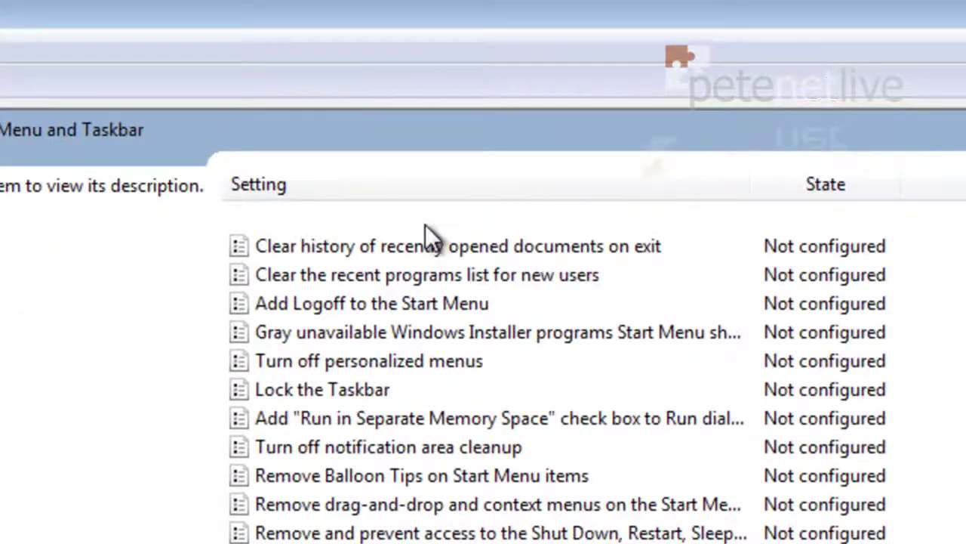
pyautogui.click(425, 224)
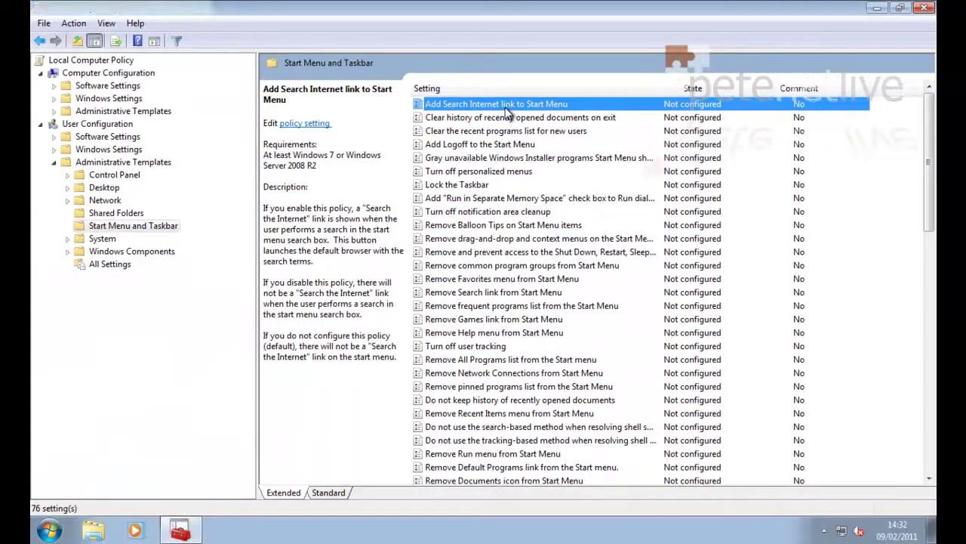
# Step: Set Add Search Internet link to Start Menu to Enabled, apply and confirm
pyautogui.doubleClick(505, 107)
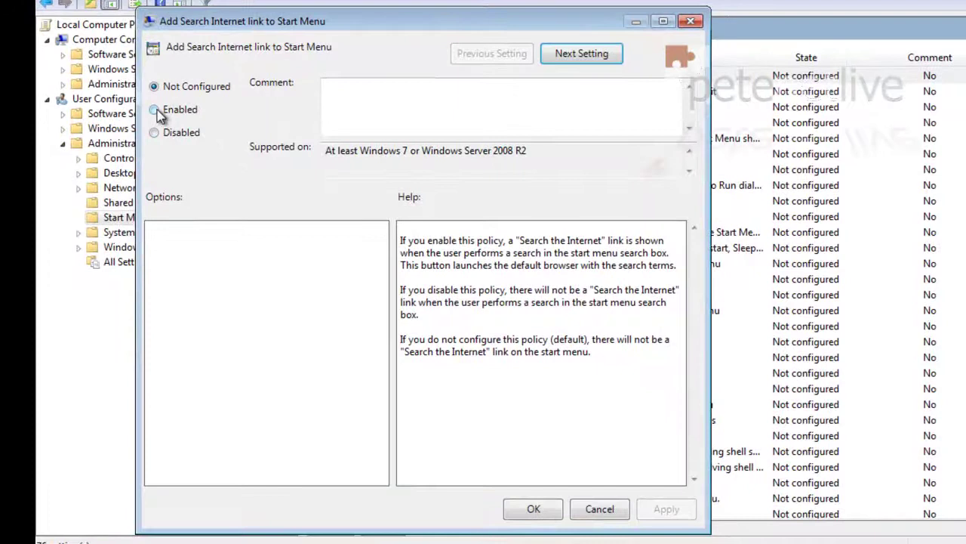
pyautogui.click(155, 110)
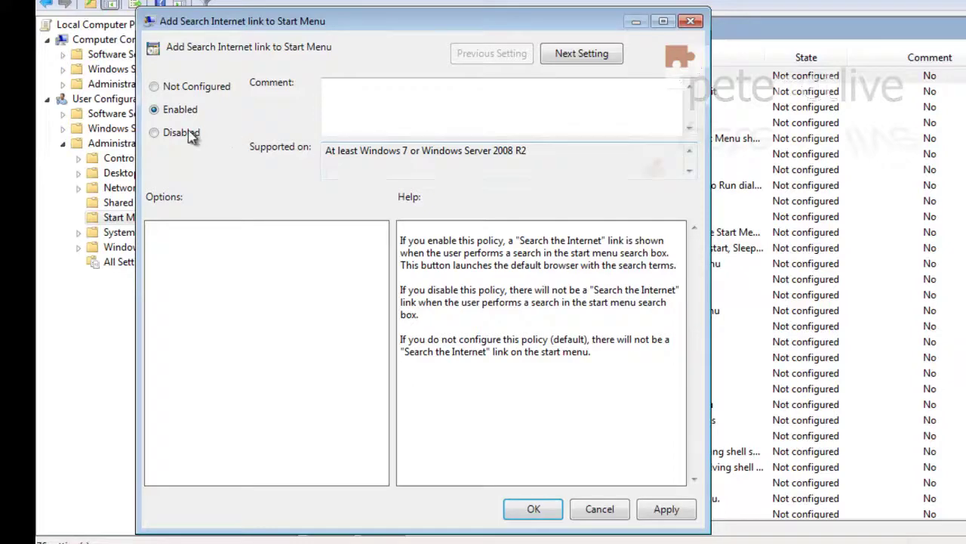
pyautogui.click(665, 511)
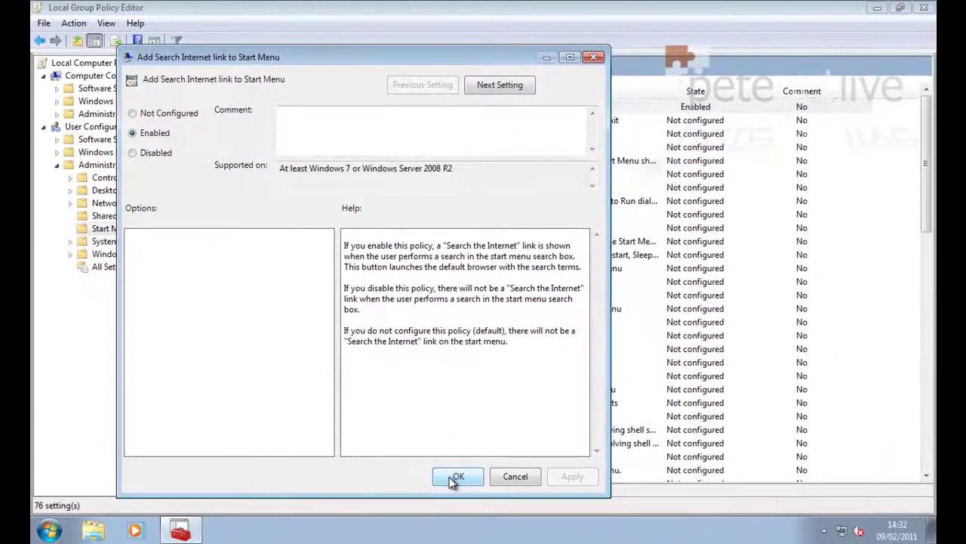
pyautogui.click(455, 480)
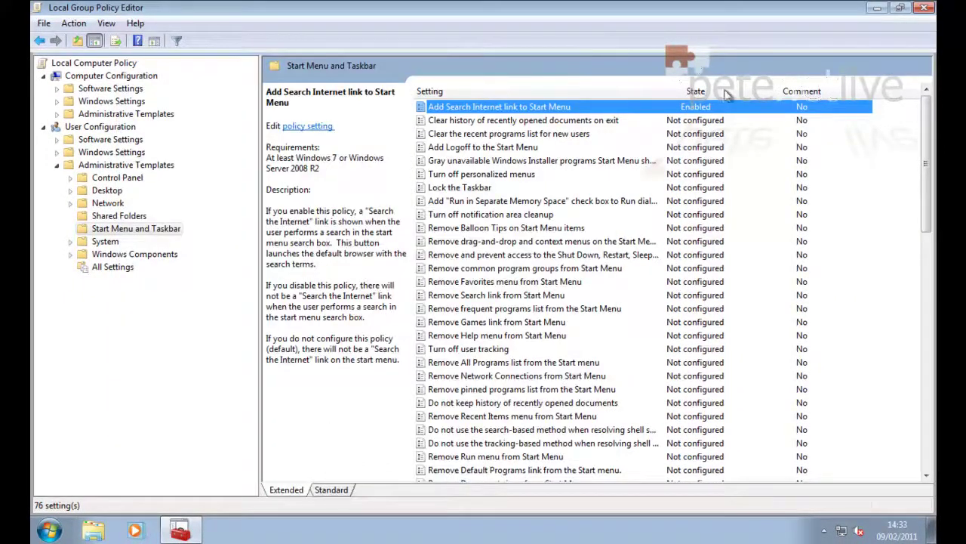
# Step: Close the policy editor and search 'PeteNetLive' from the Start menu to check for Search the Internet
pyautogui.click(924, 10)
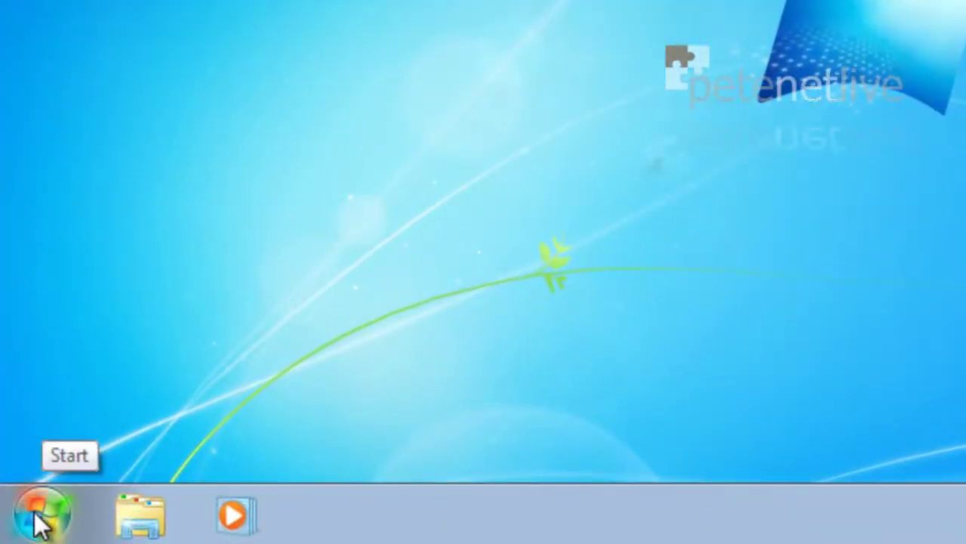
pyautogui.click(39, 521)
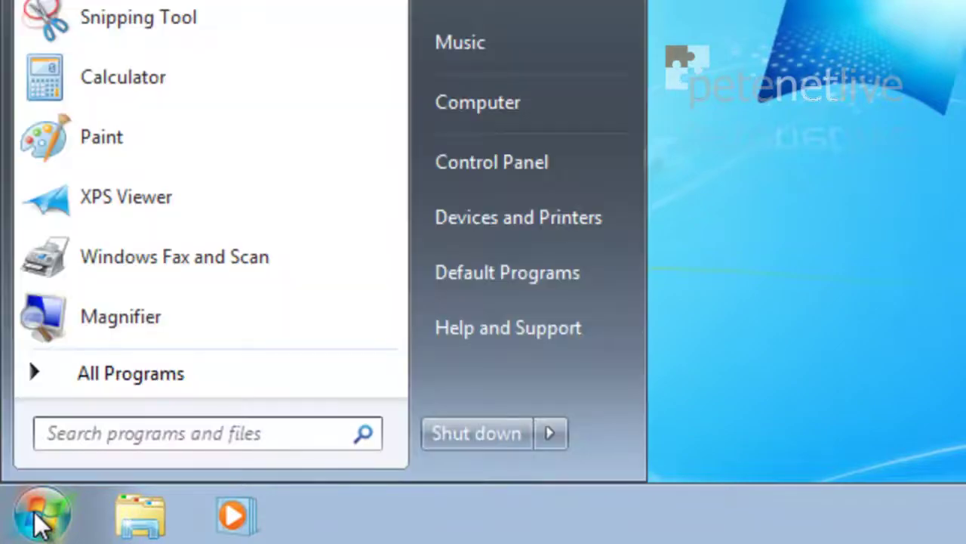
pyautogui.click(58, 430)
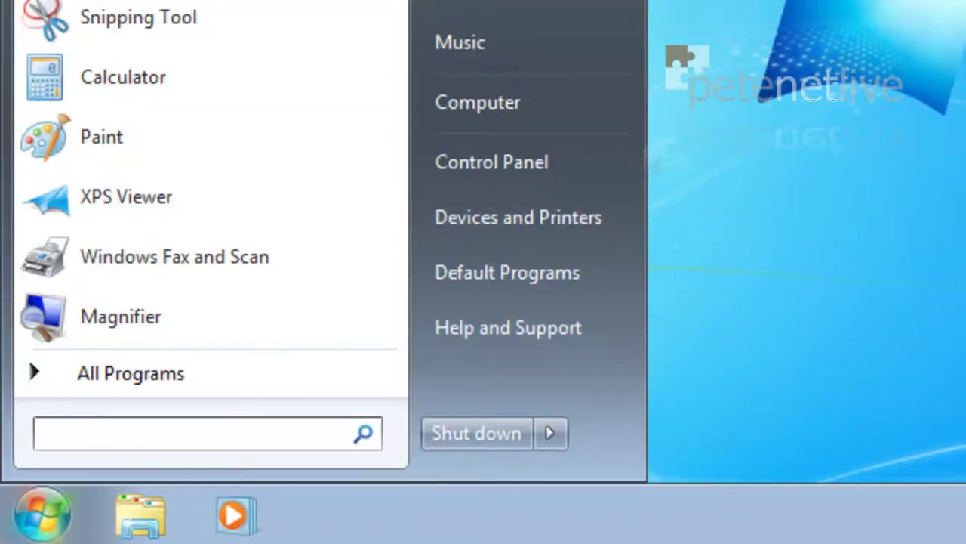
pyautogui.write('PeteNet')
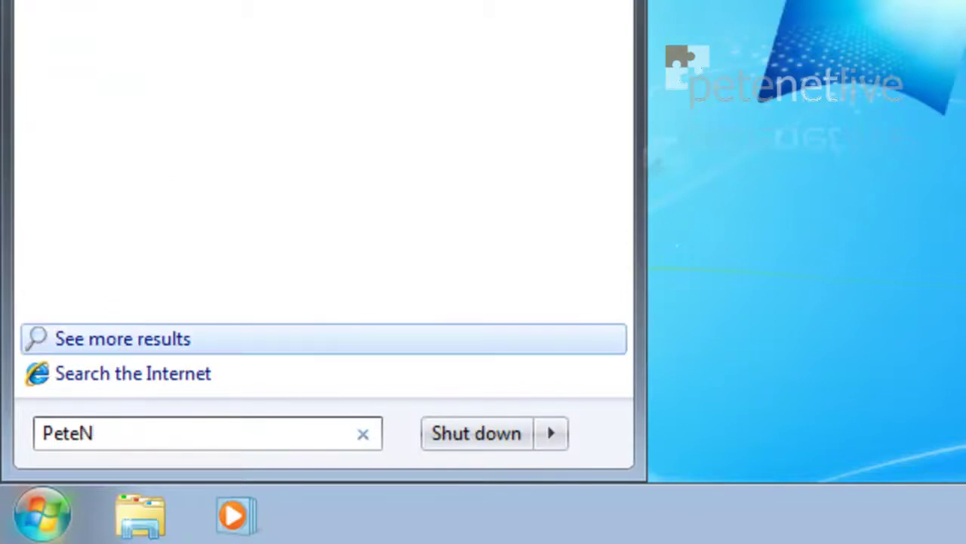
pyautogui.write('Live')
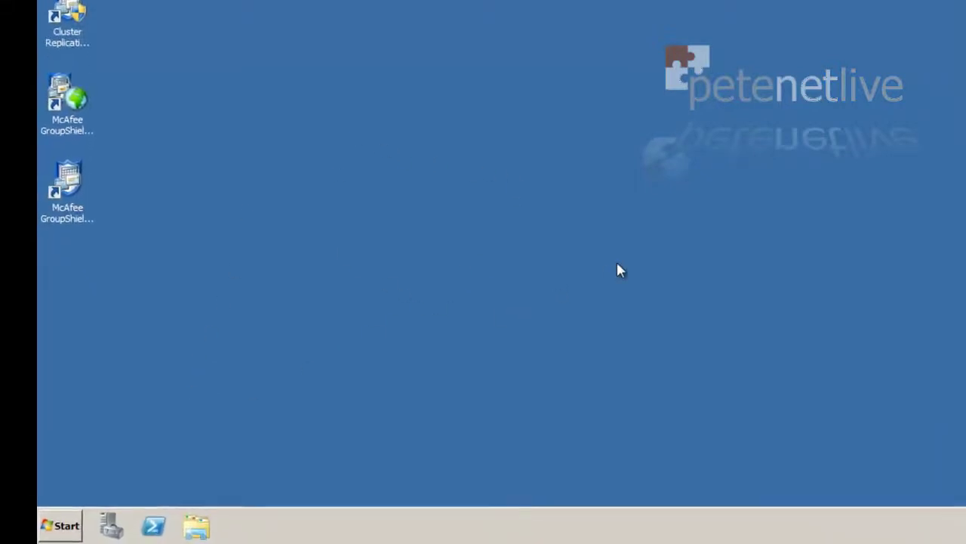
# Step: Launch Group Policy Management from Administrative Tools and edit the Default Domain Policy
pyautogui.click(64, 526)
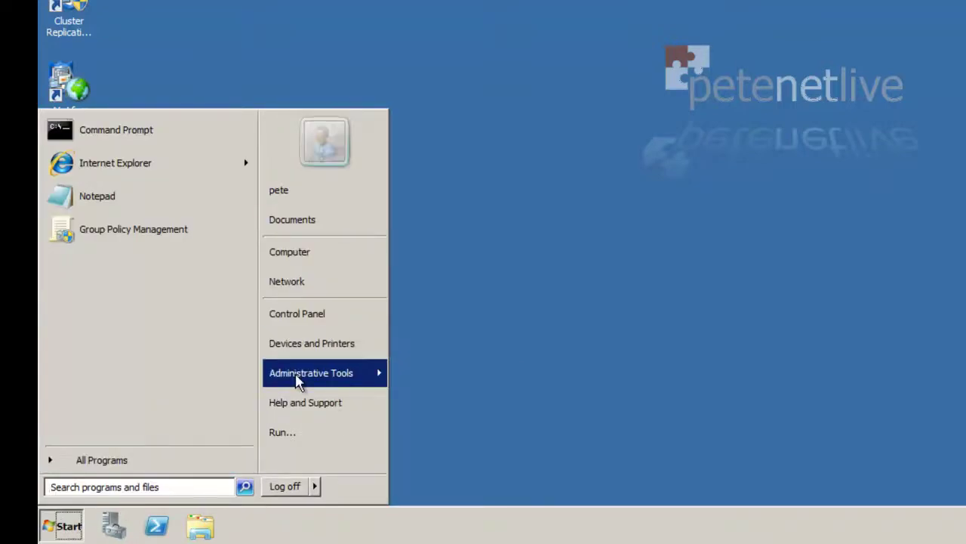
pyautogui.moveTo(296, 382)
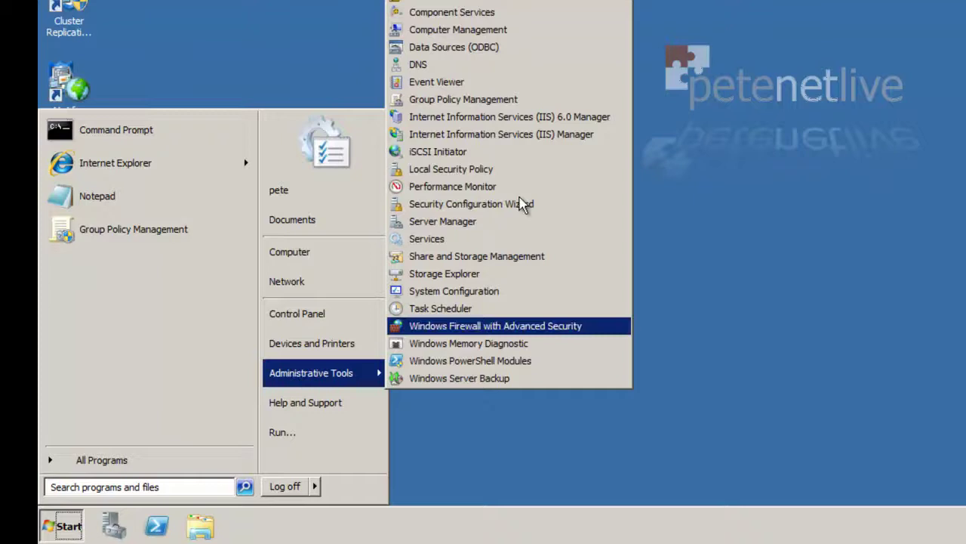
pyautogui.click(464, 105)
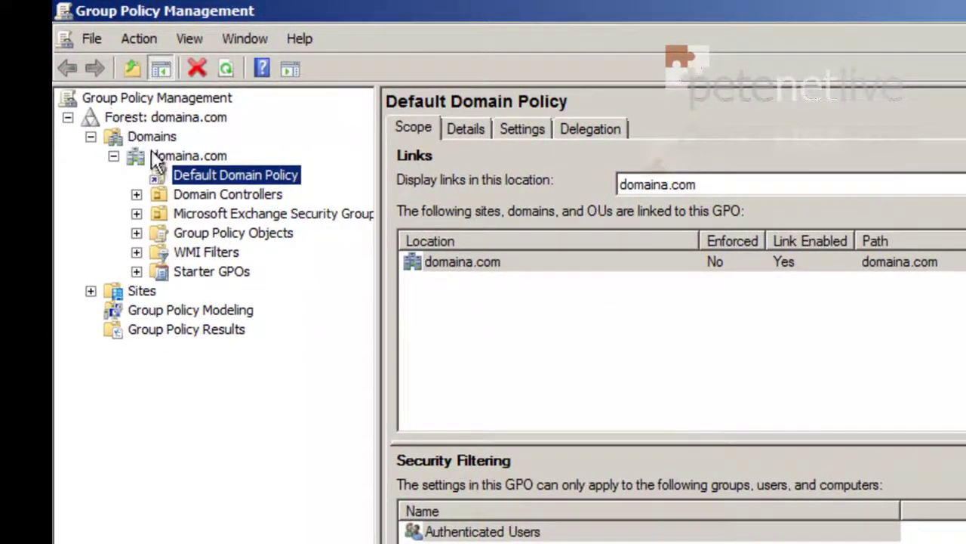
pyautogui.rightClick(207, 174)
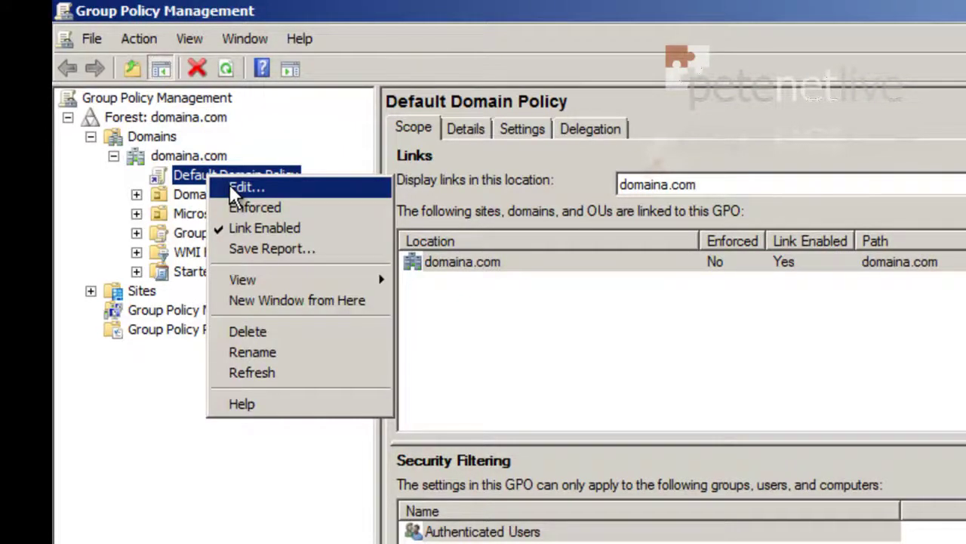
pyautogui.click(233, 188)
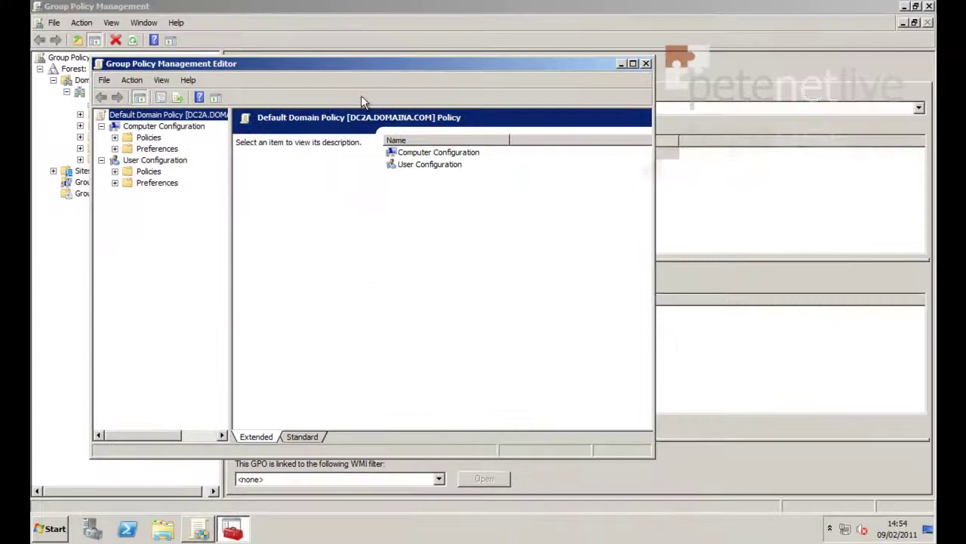
# Step: Maximize the editor and browse to User Configuration > Policies > Administrative Templates > Start Menu and Taskbar
pyautogui.click(633, 65)
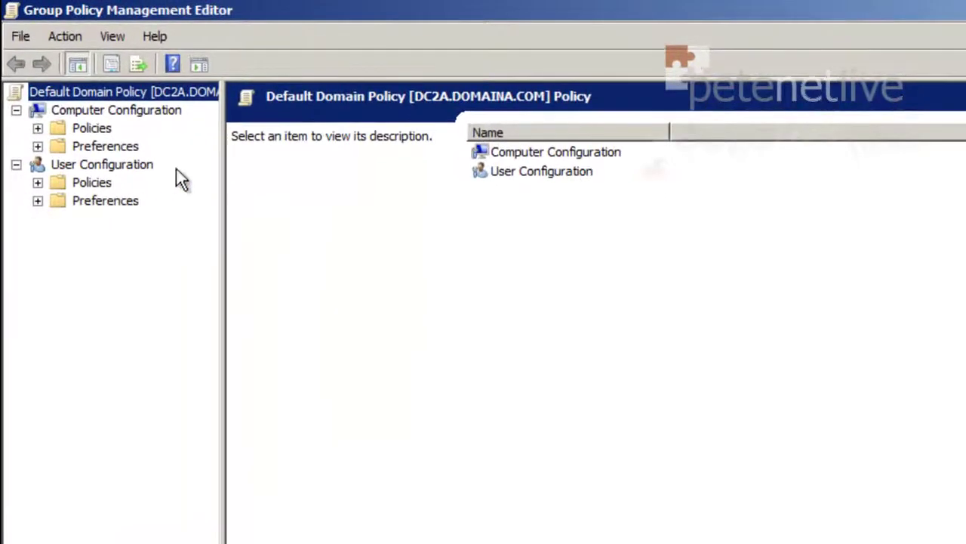
pyautogui.click(37, 183)
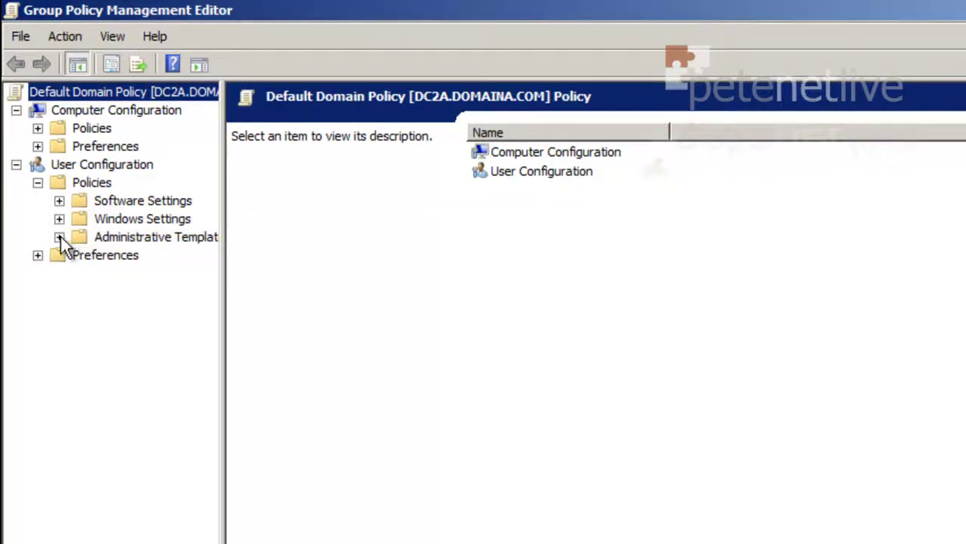
pyautogui.click(59, 238)
pyautogui.click(164, 331)
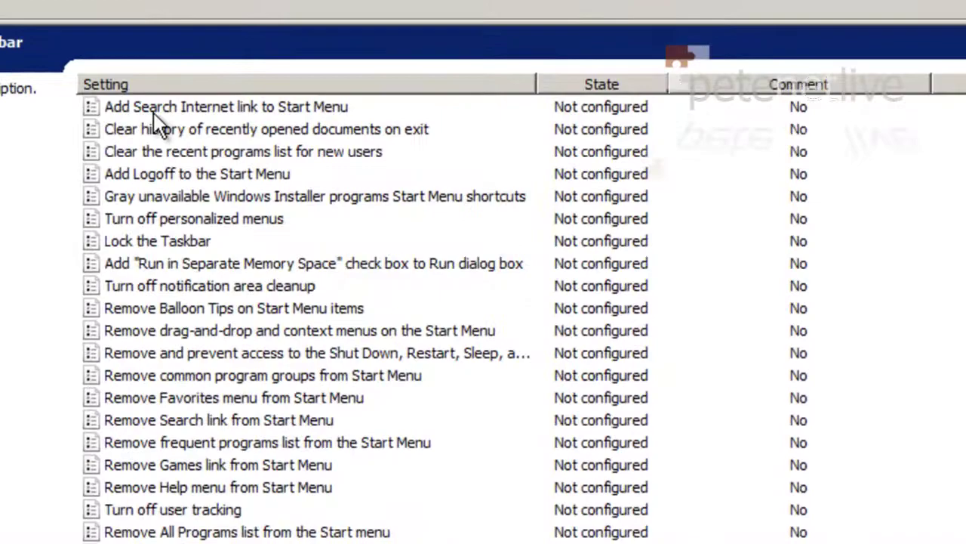
pyautogui.click(244, 109)
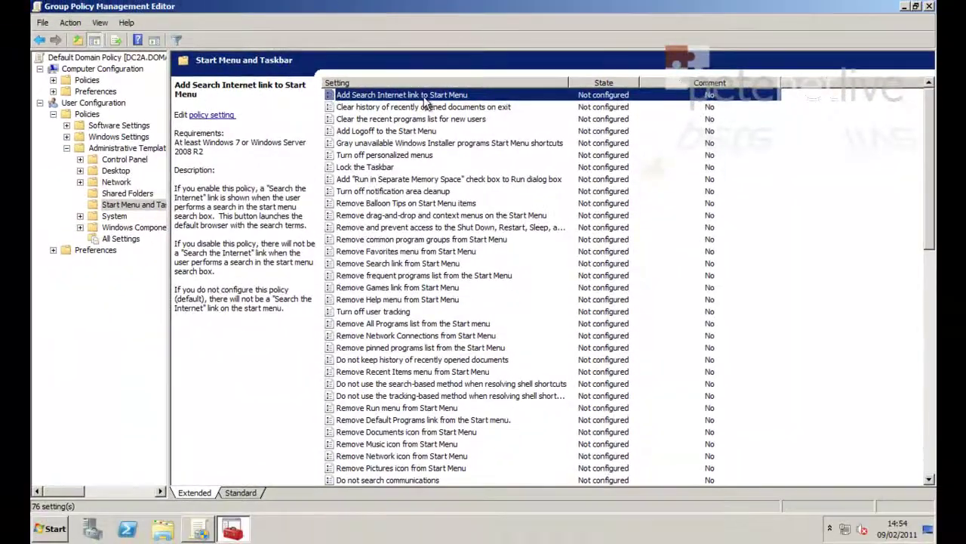
# Step: Set Add Search Internet link to Start Menu to Enabled, apply and confirm
pyautogui.doubleClick(431, 96)
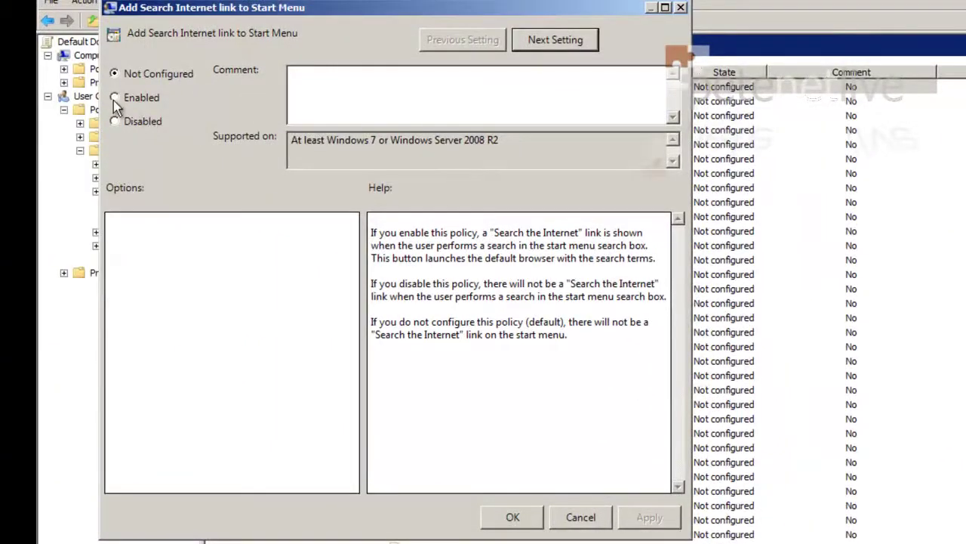
pyautogui.click(114, 98)
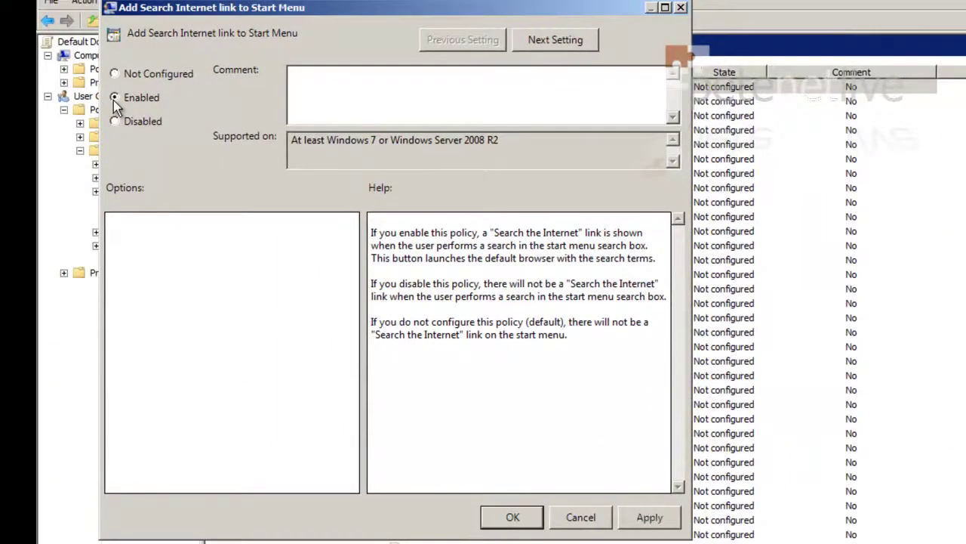
pyautogui.click(651, 518)
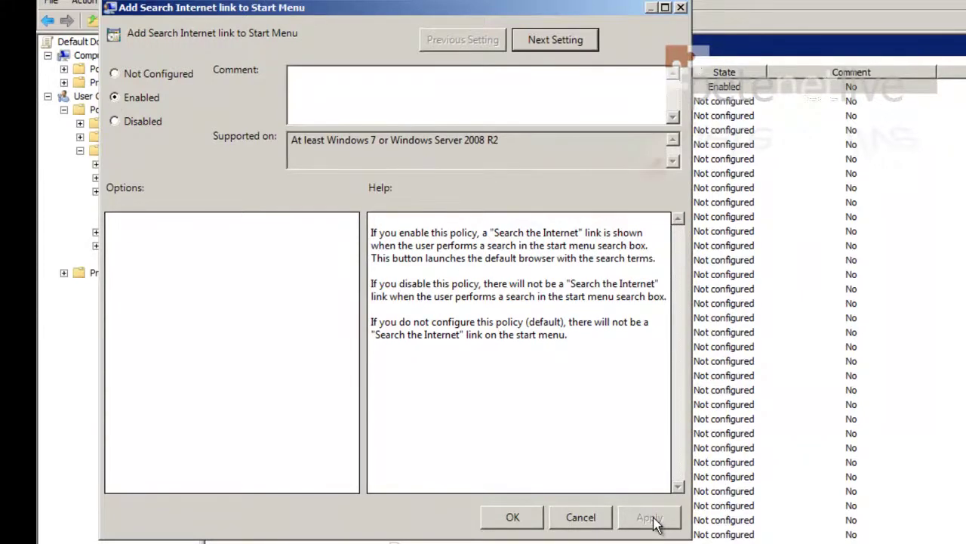
pyautogui.click(514, 518)
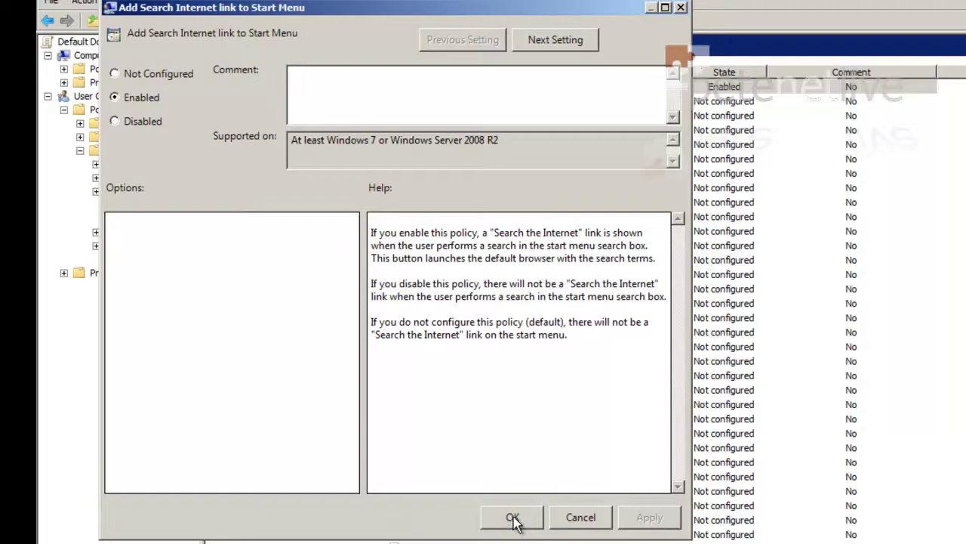
pyautogui.click(513, 518)
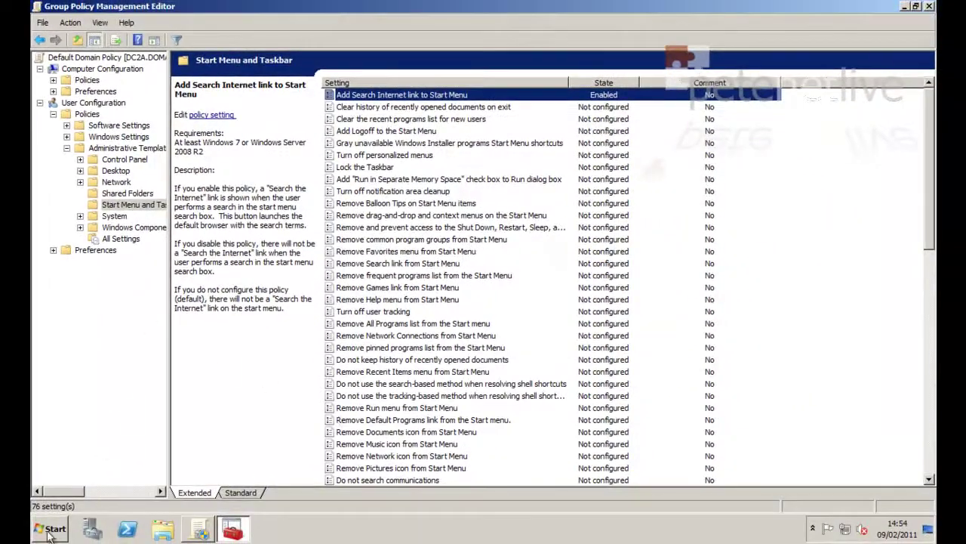
# Step: Open a Command Prompt by searching cmd in the Start menu
pyautogui.click(50, 532)
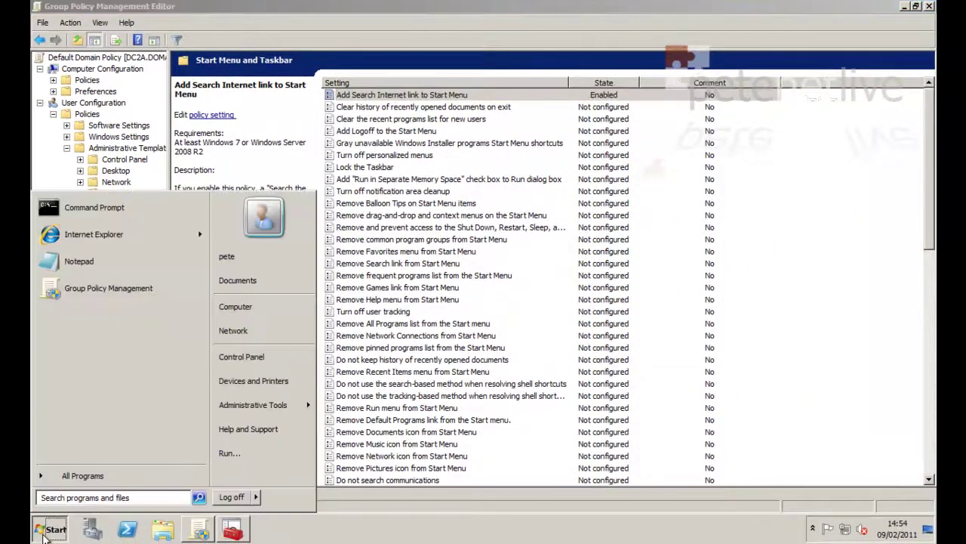
pyautogui.click(74, 497)
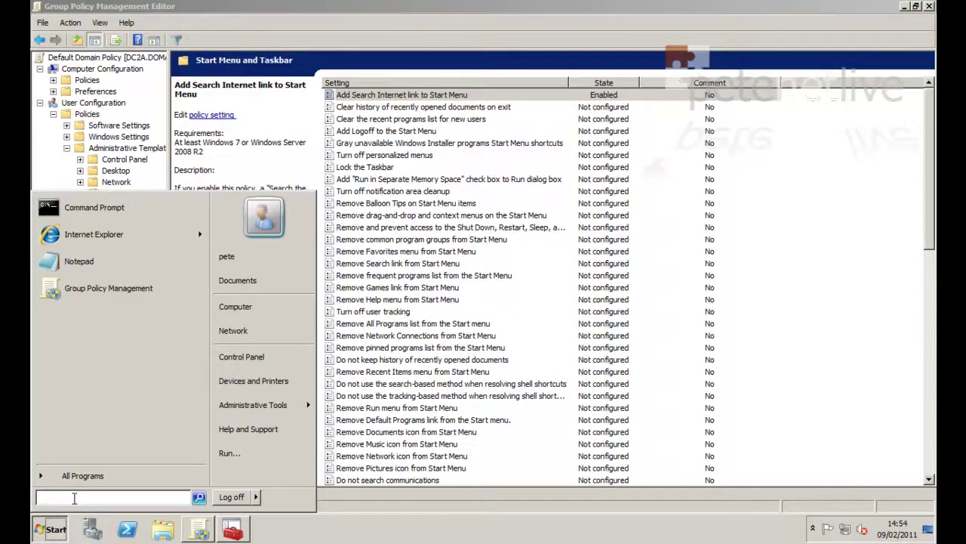
pyautogui.write('cmd')
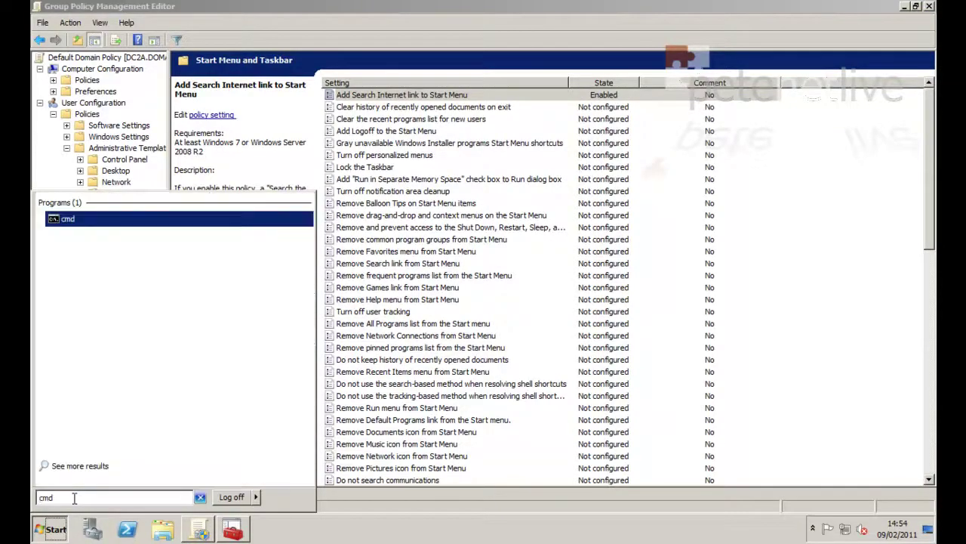
pyautogui.press('Return')
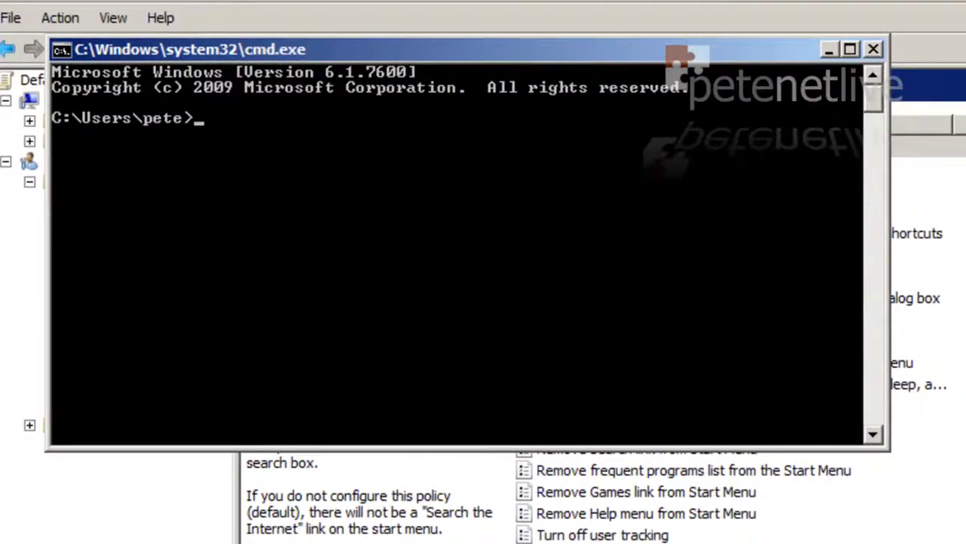
# Step: Run gpupdate /force and close the prompt once both policy updates complete
pyautogui.write('gpupdate /')
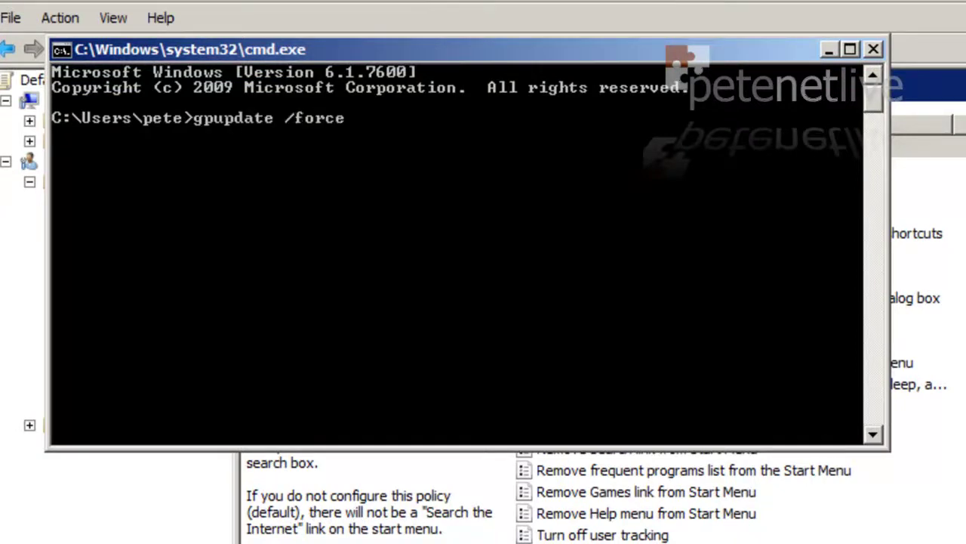
pyautogui.write('force')
pyautogui.press('Return')
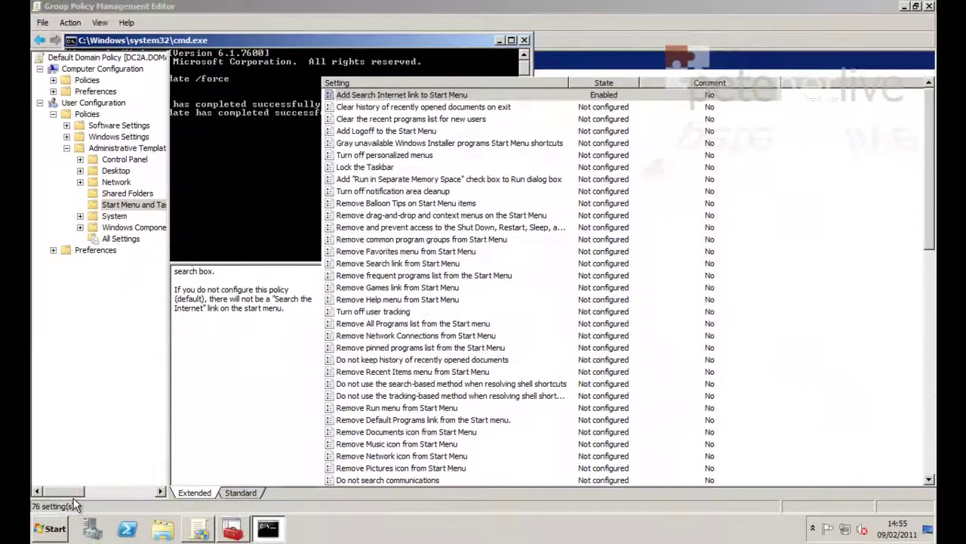
pyautogui.press('Return')
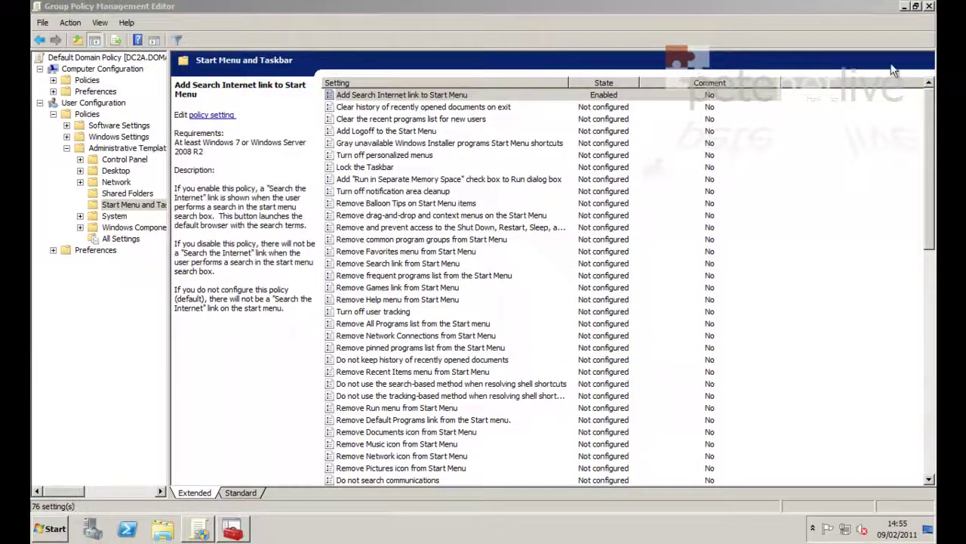
# Step: Close both Group Policy windows, then search 'petenetlive' via Search the Internet in the Start menu
pyautogui.click(930, 7)
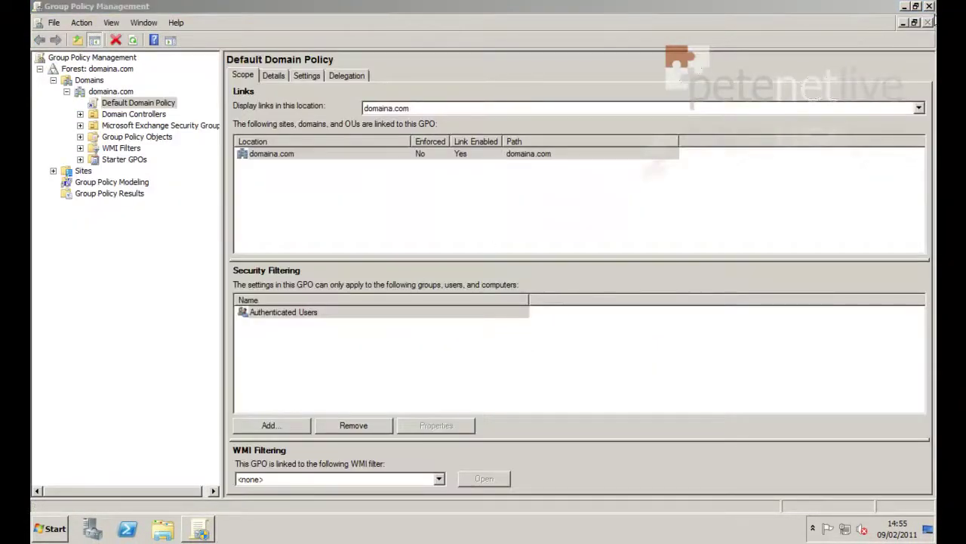
pyautogui.click(930, 7)
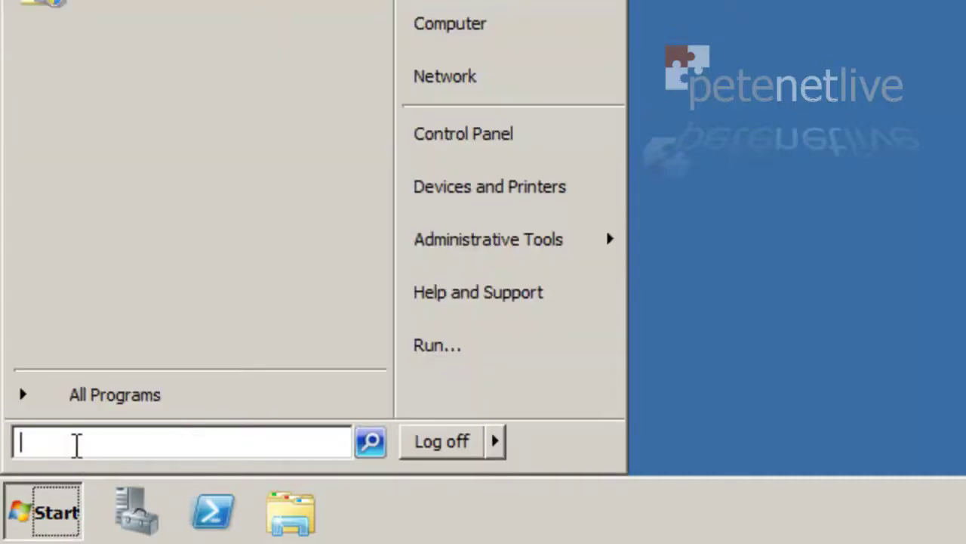
pyautogui.write('p')
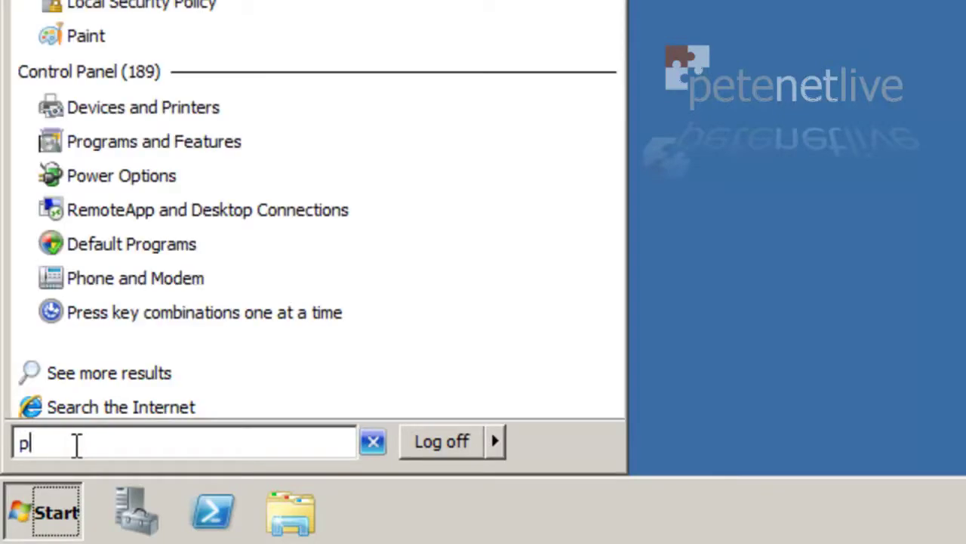
pyautogui.write('ete')
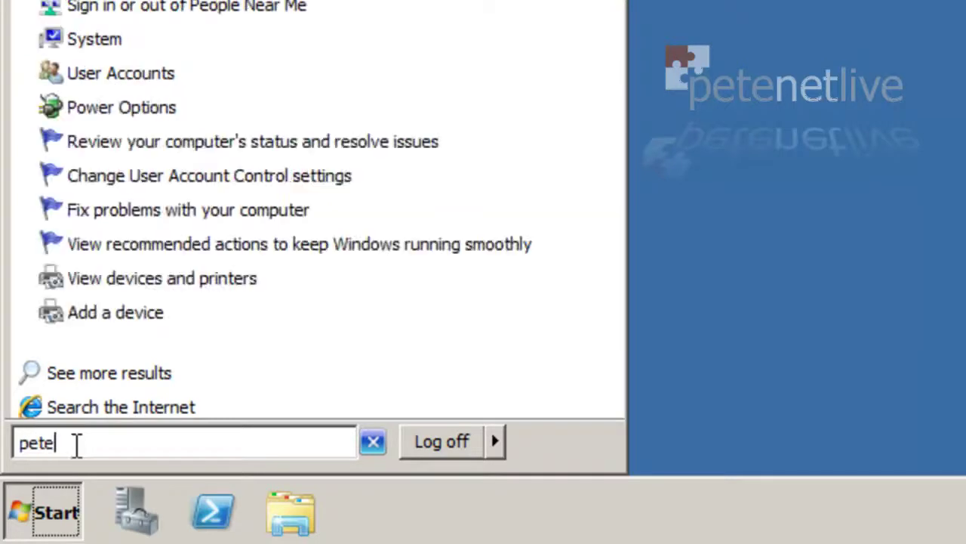
pyautogui.write('netlive')
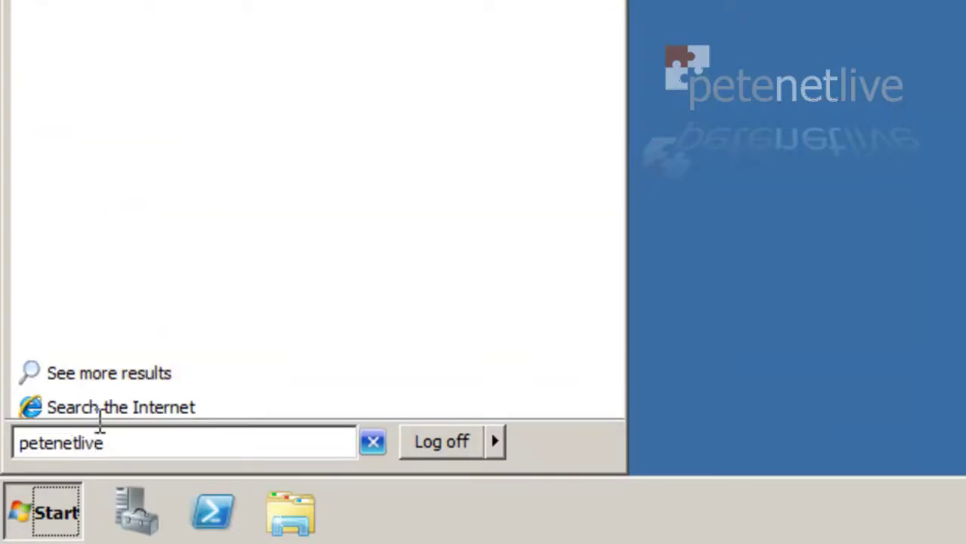
pyautogui.click(93, 440)
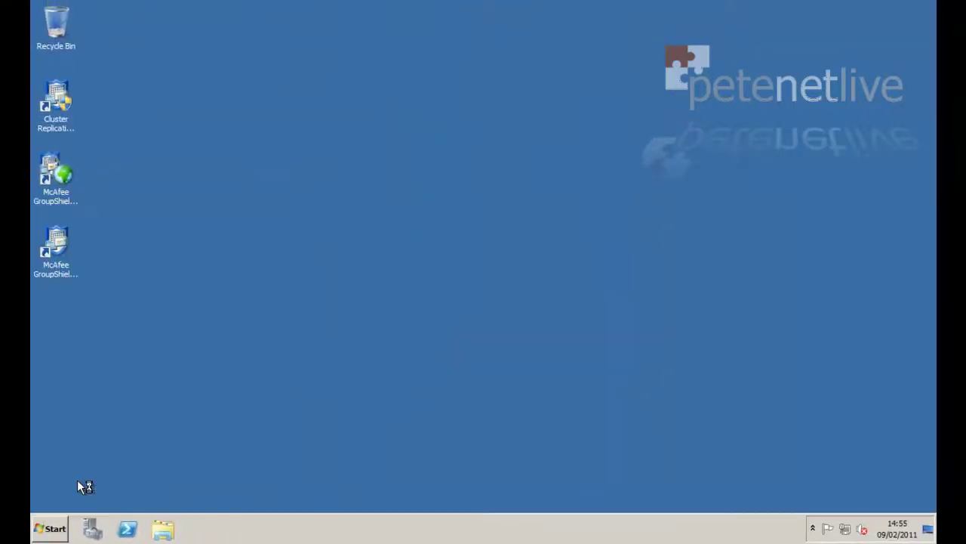